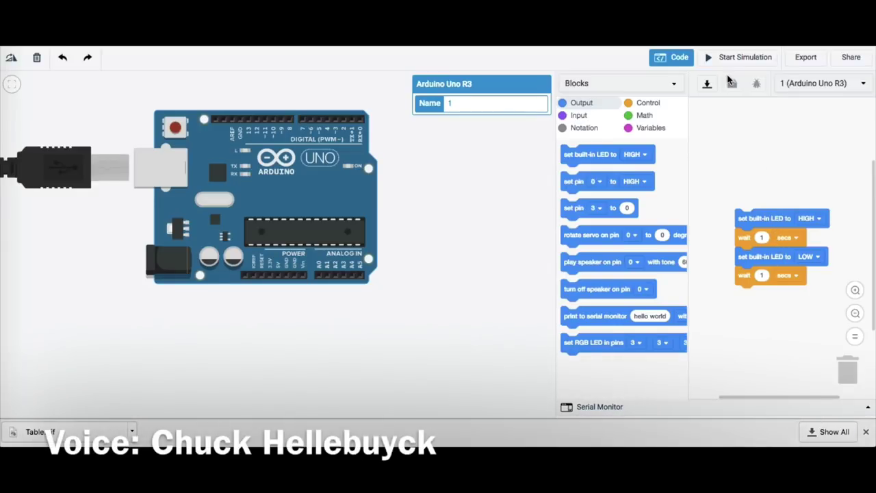
# Start the Arduino simulation and run the table-building block program
pyautogui.click(714, 58)
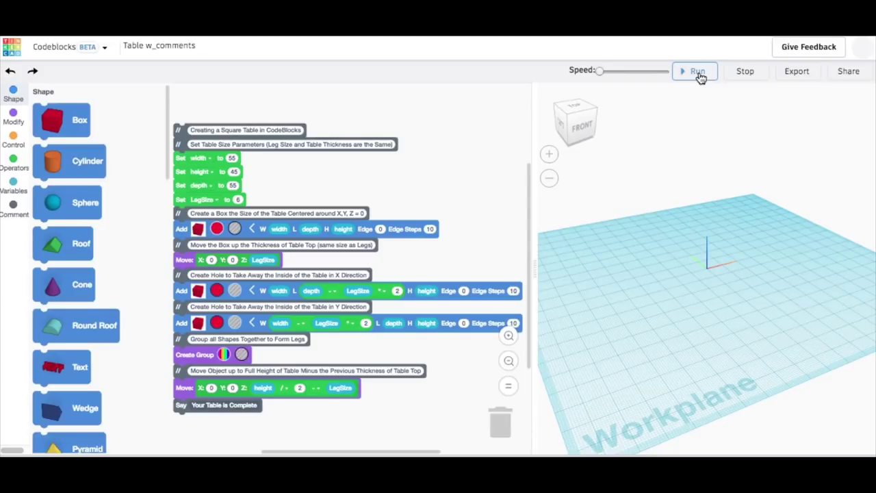
pyautogui.click(698, 72)
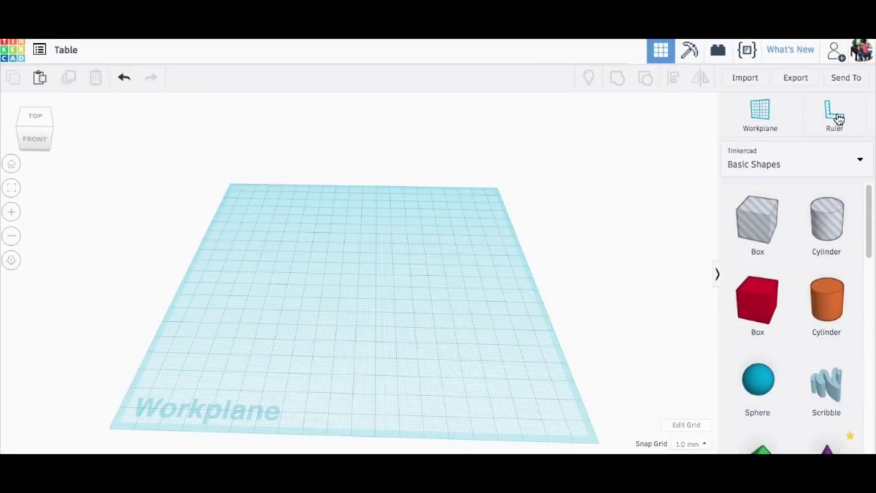
# Place the ruler and add a solid box sized 55 × 55 × 45
pyautogui.click(837, 115)
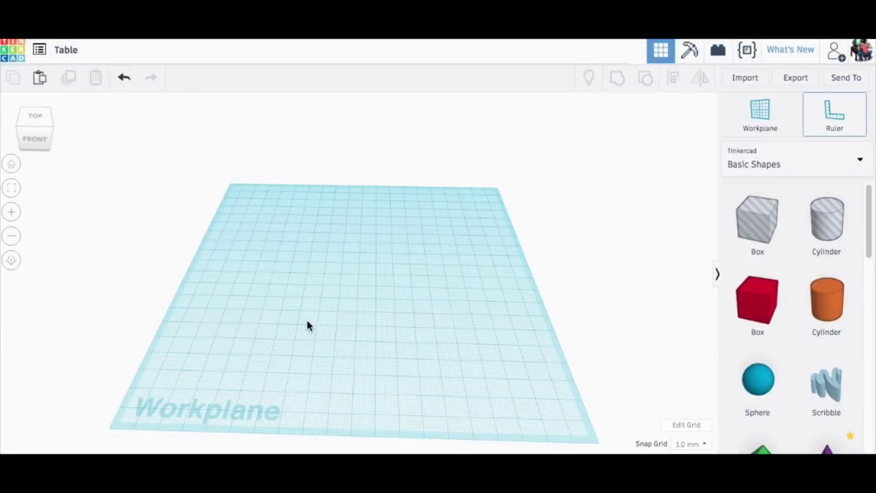
pyautogui.click(121, 423)
pyautogui.click(757, 302)
pyautogui.click(356, 282)
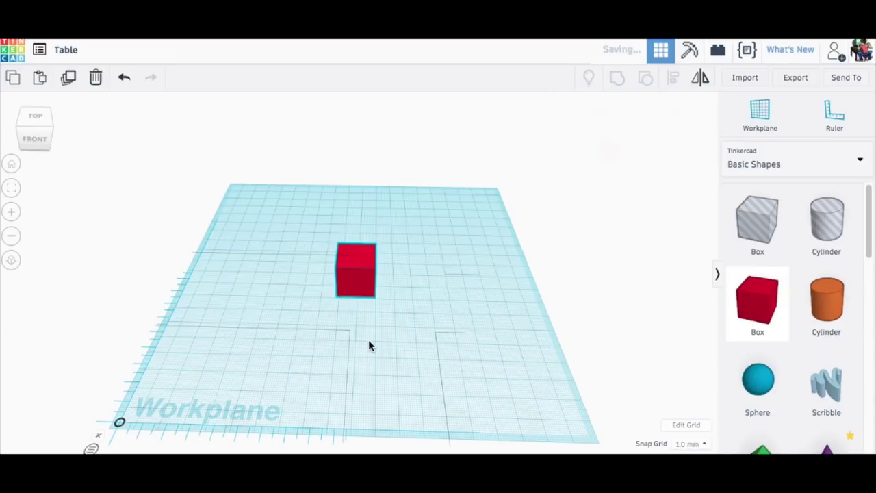
pyautogui.click(346, 319)
pyautogui.write('55')
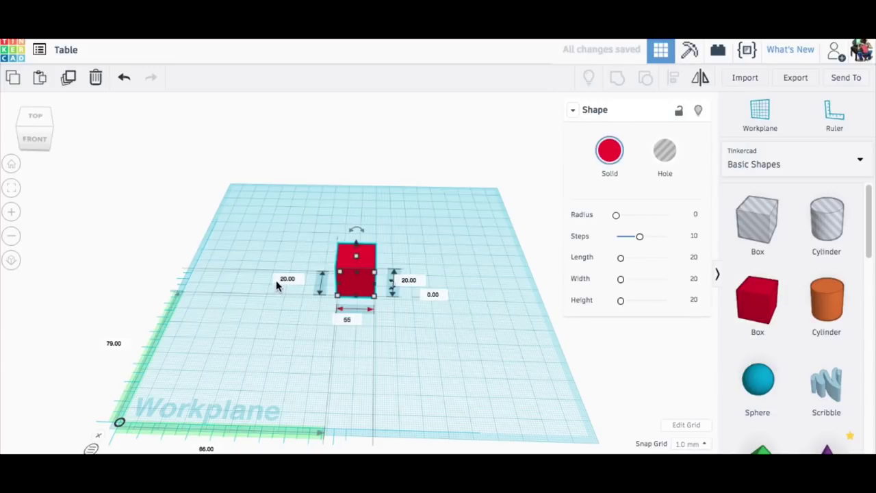
pyautogui.click(285, 278)
pyautogui.write('55')
pyautogui.click(480, 286)
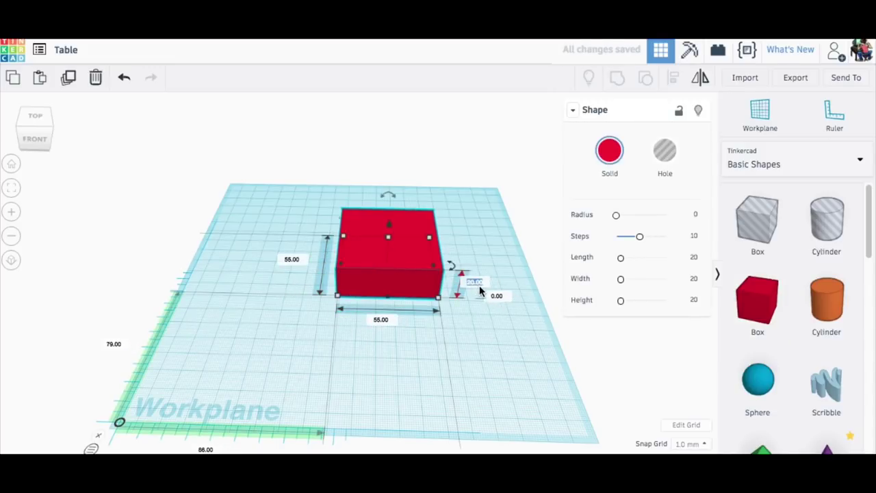
pyautogui.write('45')
pyautogui.press('Return')
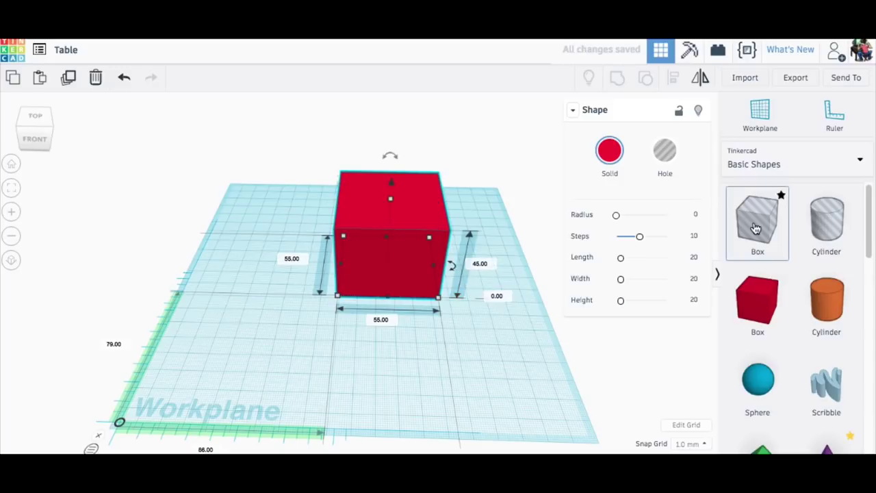
# Add a 43 × 60 × 39 hole box in front of the box and duplicate it
pyautogui.moveTo(755, 227); pyautogui.dragTo(387, 325)
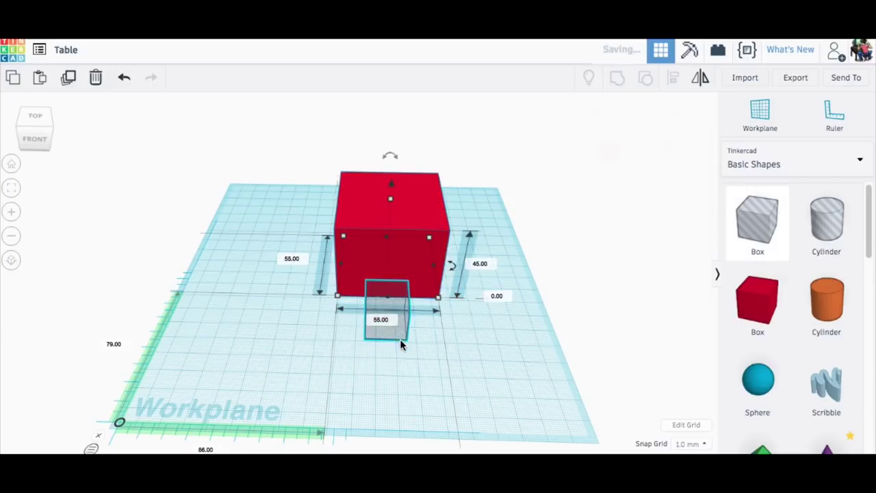
pyautogui.click(385, 371)
pyautogui.write('4')
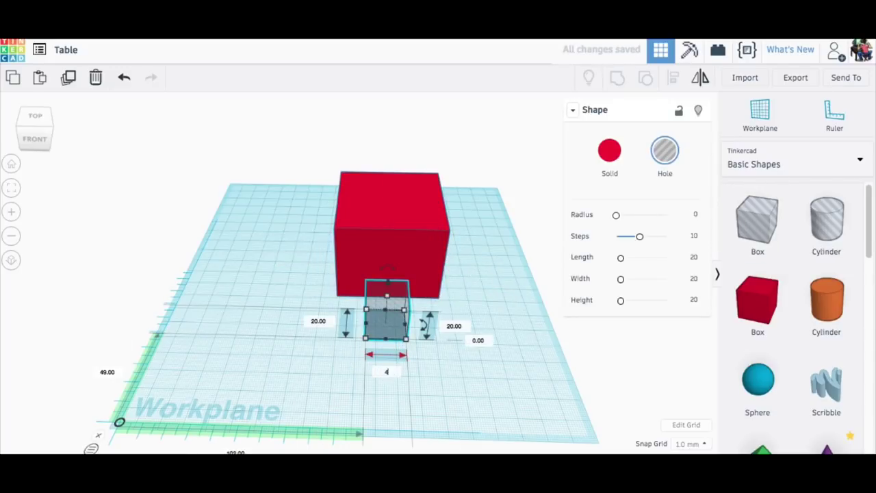
pyautogui.write('3')
pyautogui.press('Tab')
pyautogui.write('60')
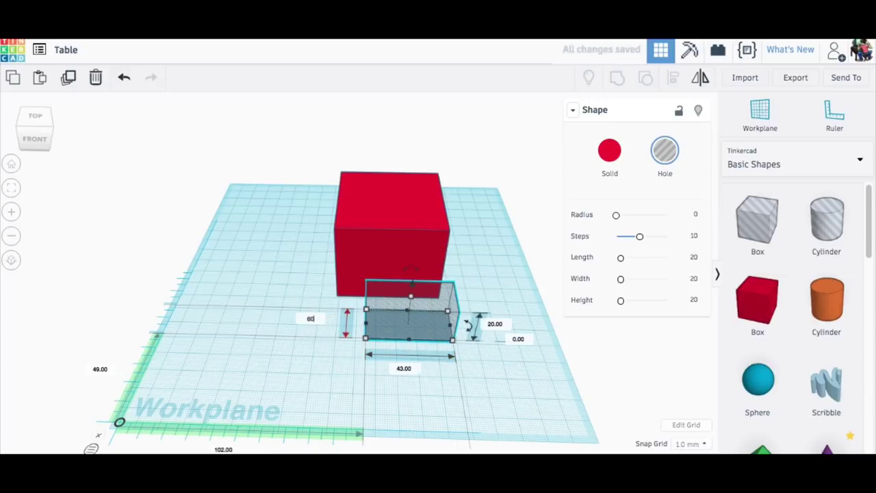
pyautogui.press('Tab')
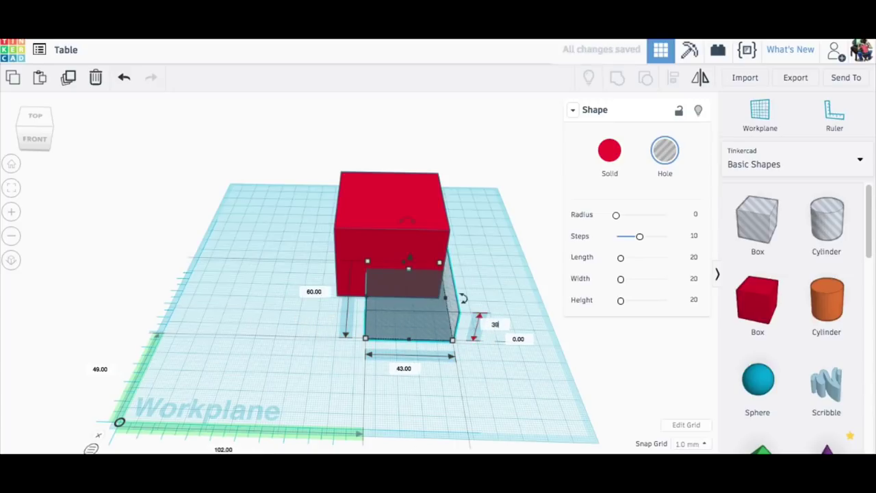
pyautogui.write('39')
pyautogui.press('Return')
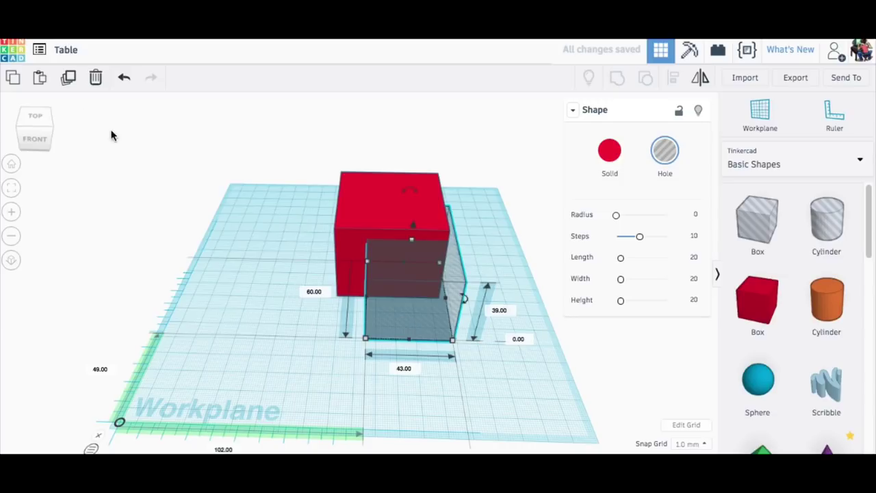
pyautogui.click(68, 77)
# Rotate the duplicate hole 90° and centre the box and both holes in both directions
pyautogui.click(451, 338)
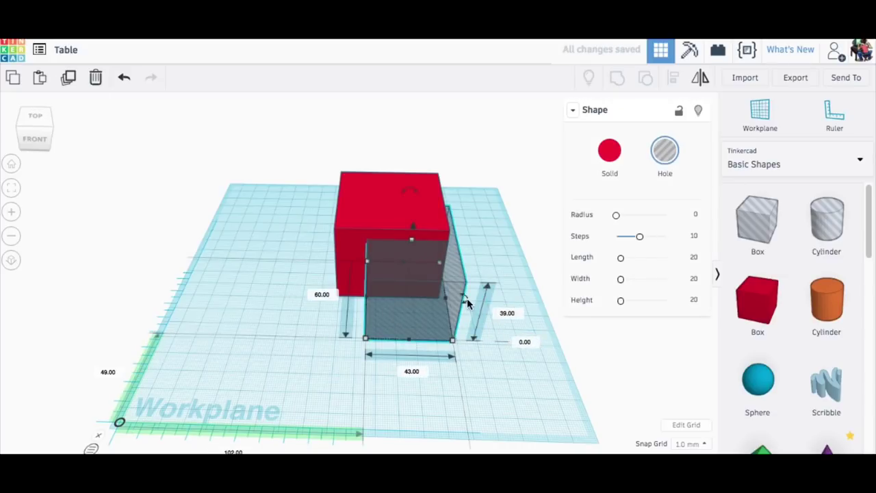
pyautogui.moveTo(468, 305); pyautogui.dragTo(405, 327)
pyautogui.moveTo(310, 154); pyautogui.dragTo(532, 365)
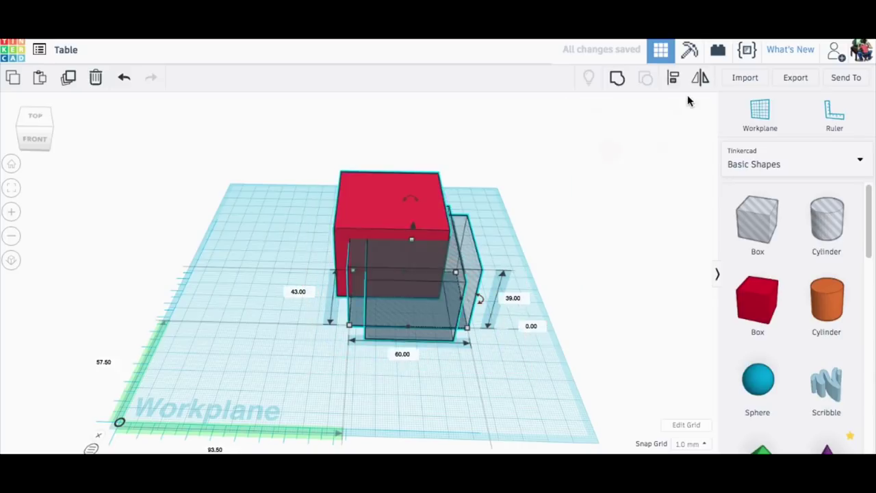
pyautogui.click(673, 77)
pyautogui.click(401, 354)
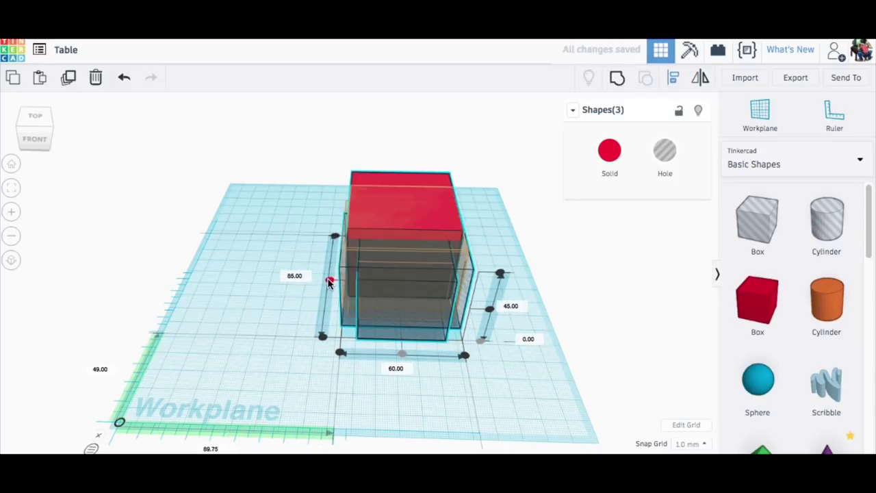
pyautogui.click(328, 283)
# Group all three shapes with Ctrl+G so the holes carve out the table legs
pyautogui.moveTo(308, 145); pyautogui.dragTo(508, 319)
pyautogui.hotkey('ctrl', 'g')
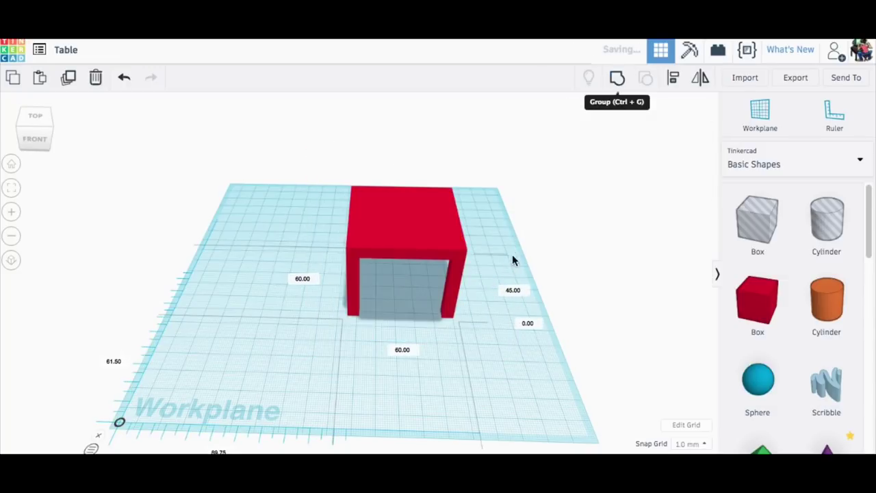
pyautogui.moveTo(512, 260); pyautogui.dragTo(549, 280, button='right')
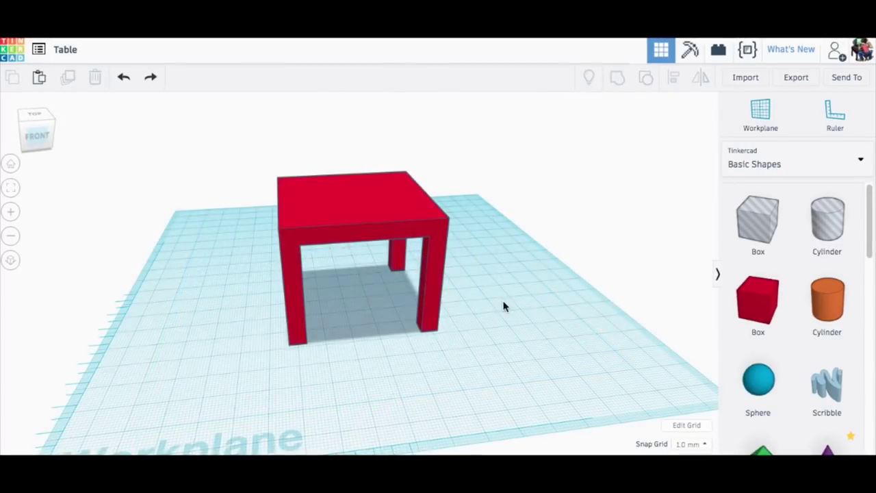
# Ungroup the table and resize the front hole to 35 wide and 35 tall
pyautogui.click(425, 230)
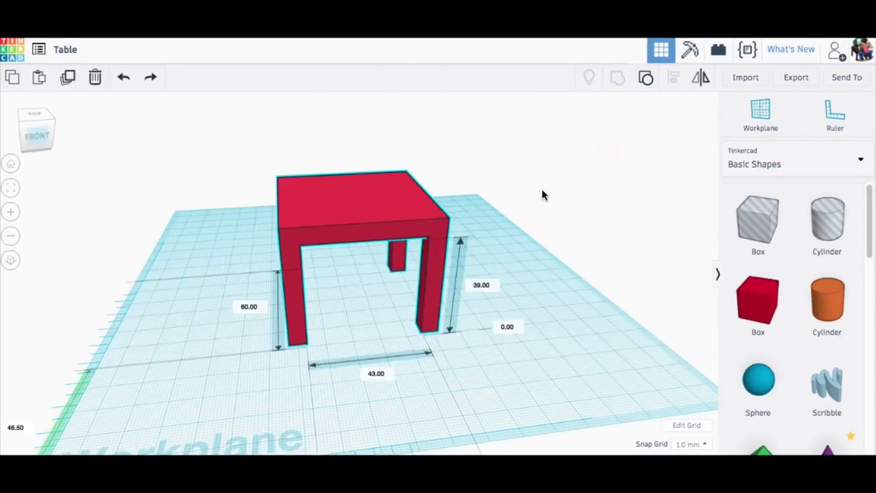
pyautogui.click(647, 80)
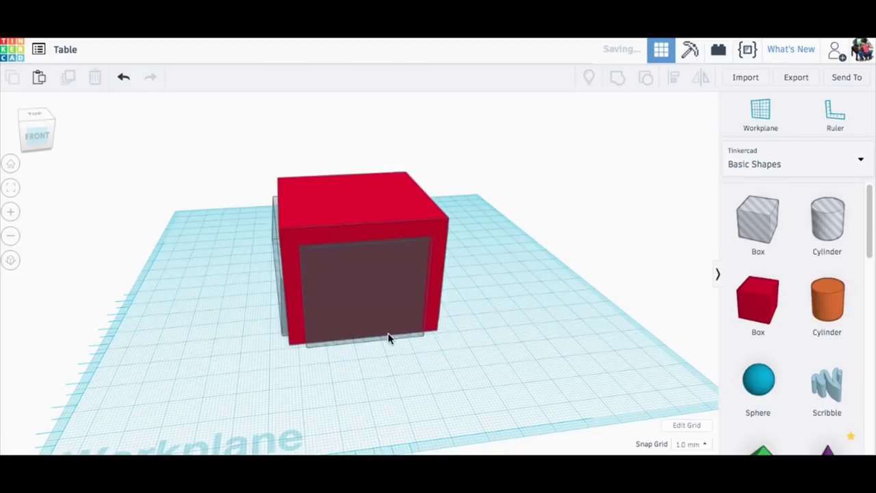
pyautogui.click(372, 295)
pyautogui.click(376, 373)
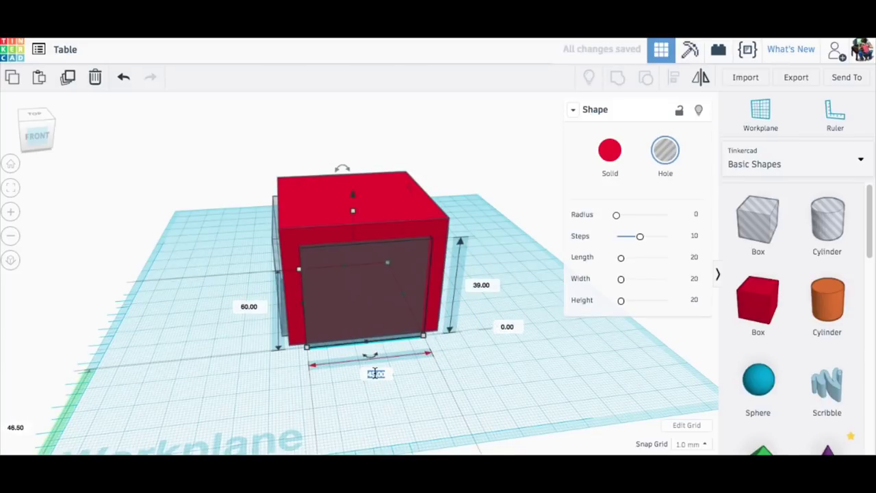
pyautogui.write('35')
pyautogui.click(478, 286)
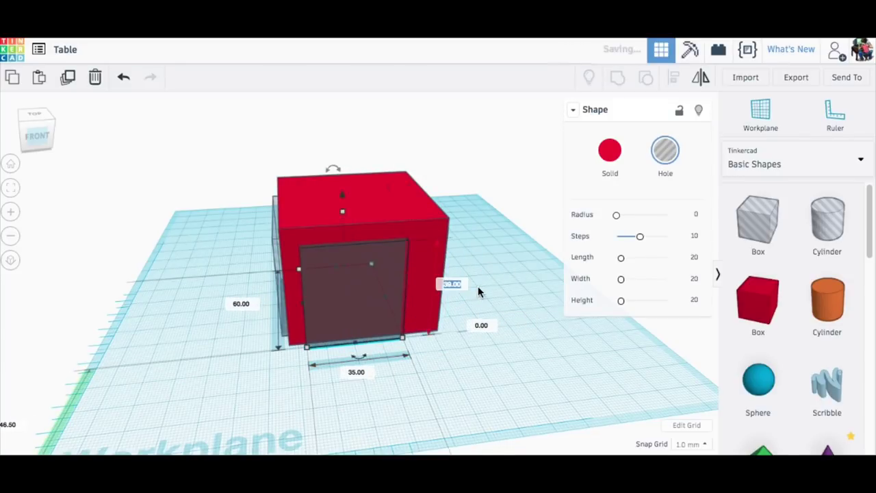
pyautogui.click(449, 285)
pyautogui.write('35')
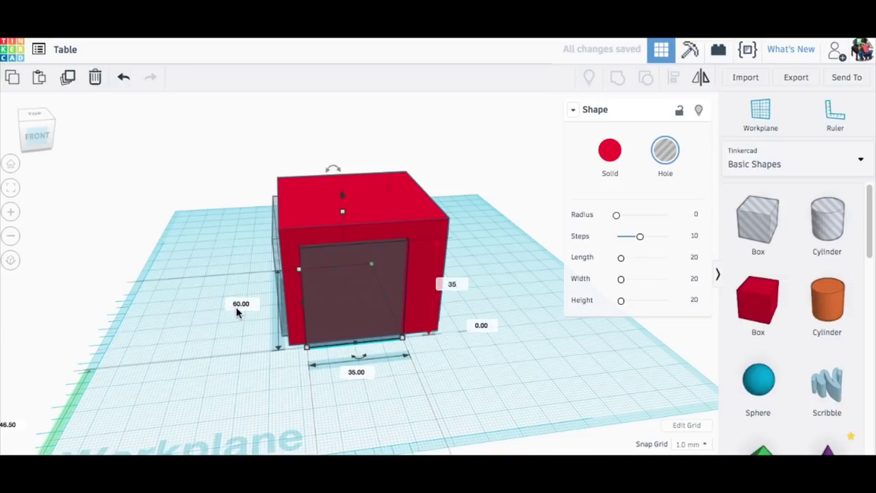
pyautogui.press('Return')
# Resize the side hole to 35 wide and 35 tall
pyautogui.moveTo(219, 385); pyautogui.dragTo(403, 345, button='right')
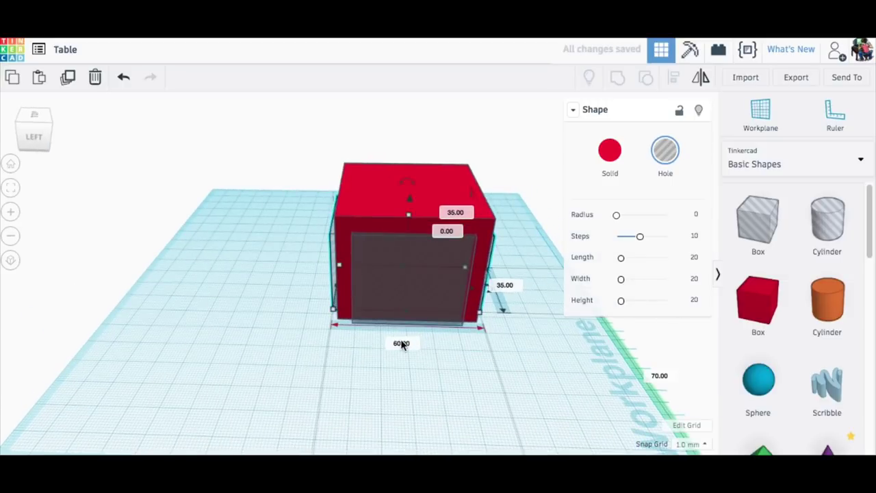
pyautogui.click(410, 290)
pyautogui.click(409, 366)
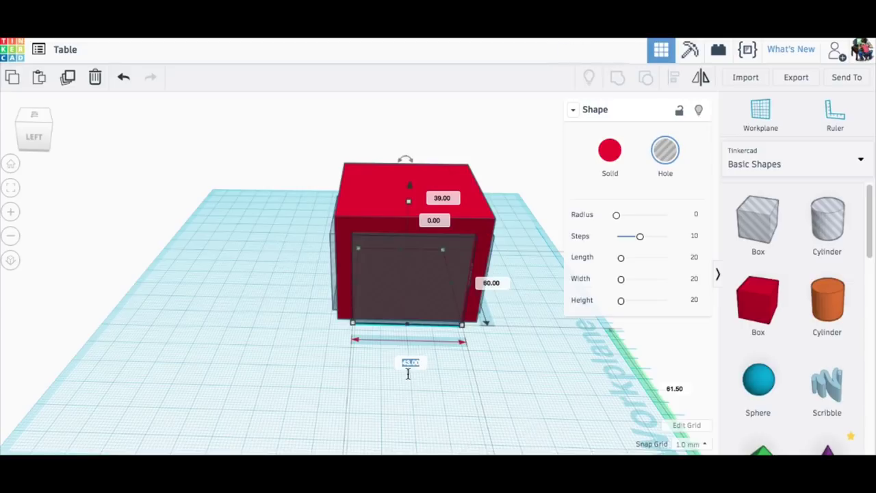
pyautogui.write('35')
pyautogui.press('Return')
pyautogui.click(431, 195)
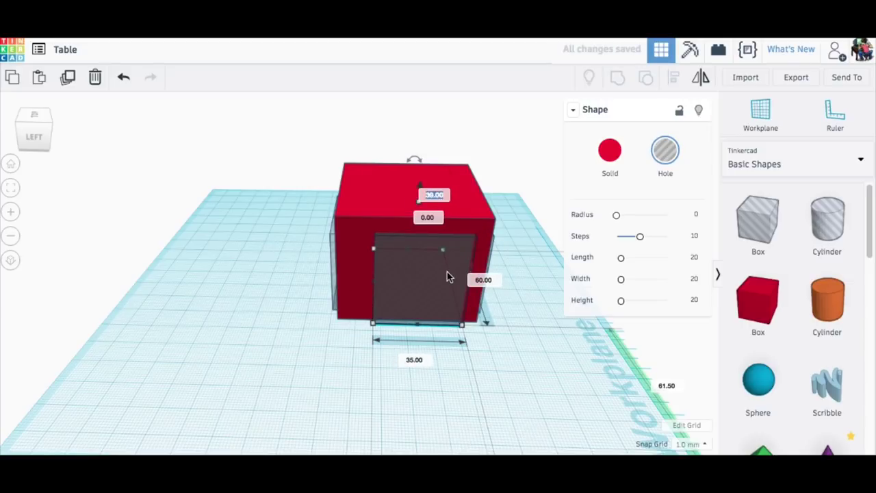
pyautogui.write('35')
pyautogui.press('Return')
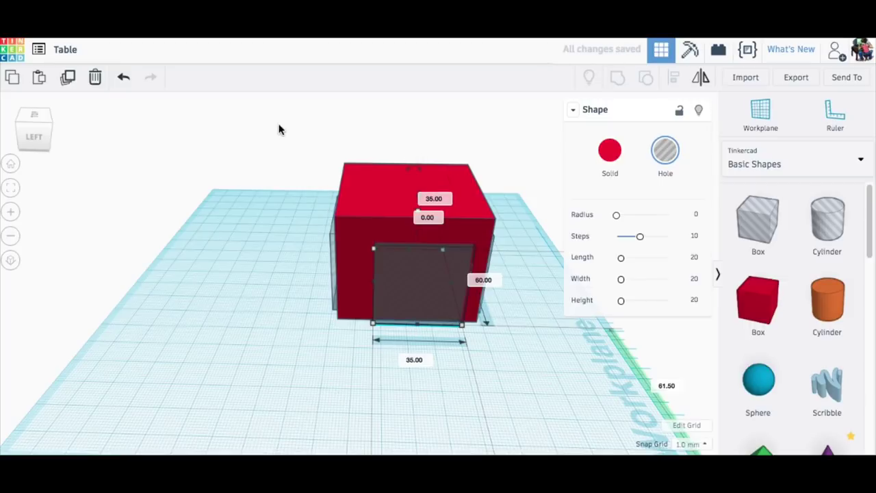
# Centre both holes within the box and regroup them into the table
pyautogui.moveTo(279, 130); pyautogui.dragTo(508, 334)
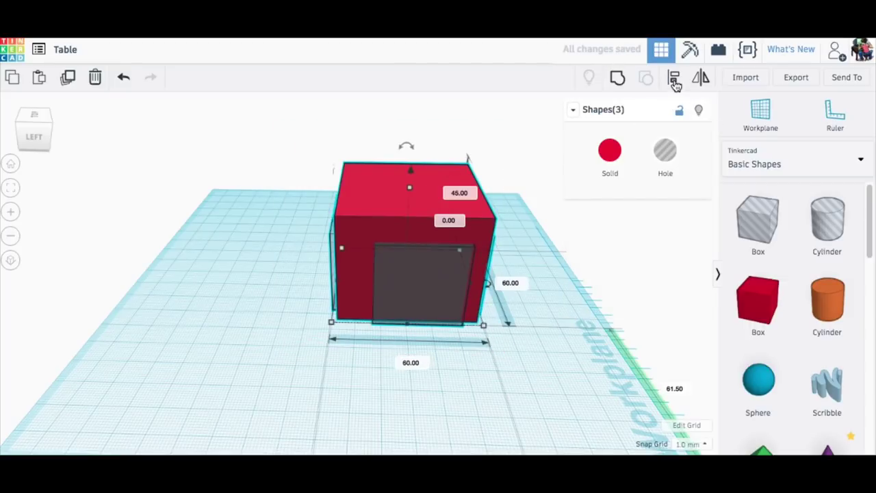
pyautogui.click(674, 78)
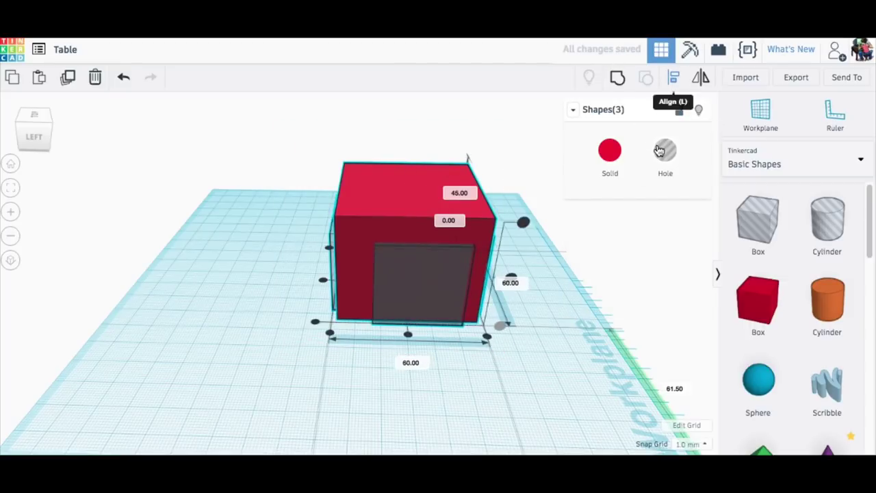
pyautogui.click(325, 283)
pyautogui.moveTo(320, 286); pyautogui.dragTo(205, 157, button='right')
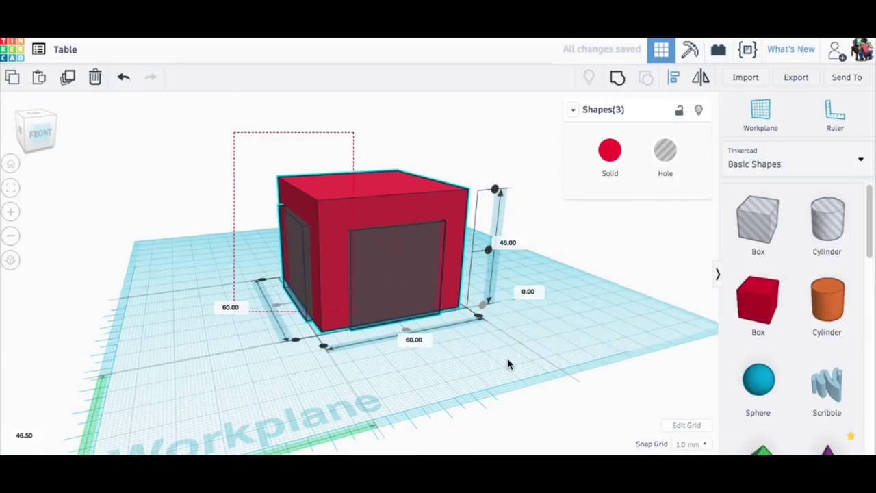
pyautogui.click(617, 77)
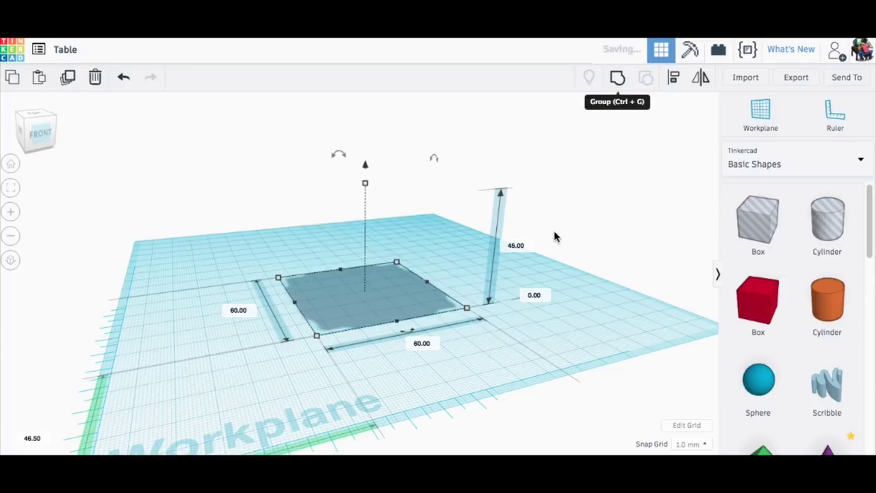
# View the finished table, then start the Arduino simulation and scroll the design list
pyautogui.moveTo(561, 269); pyautogui.dragTo(514, 272, button='right')
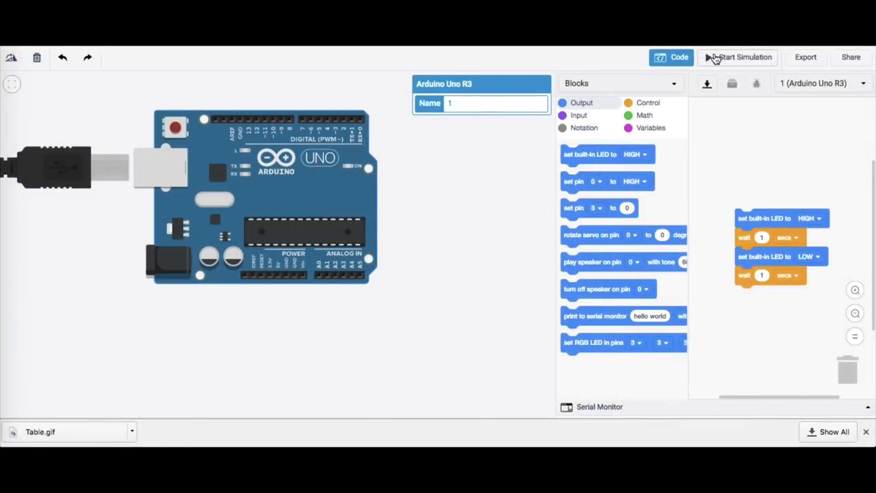
pyautogui.click(715, 59)
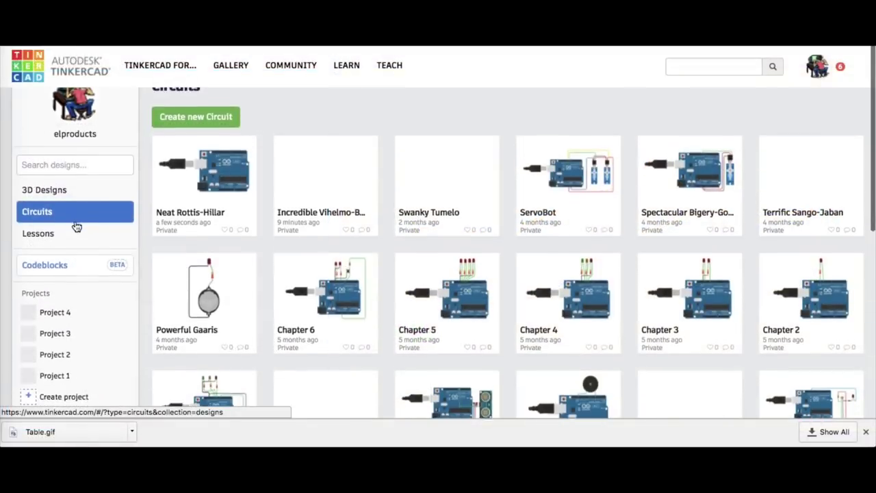
pyautogui.scroll(-2, 74, 227)
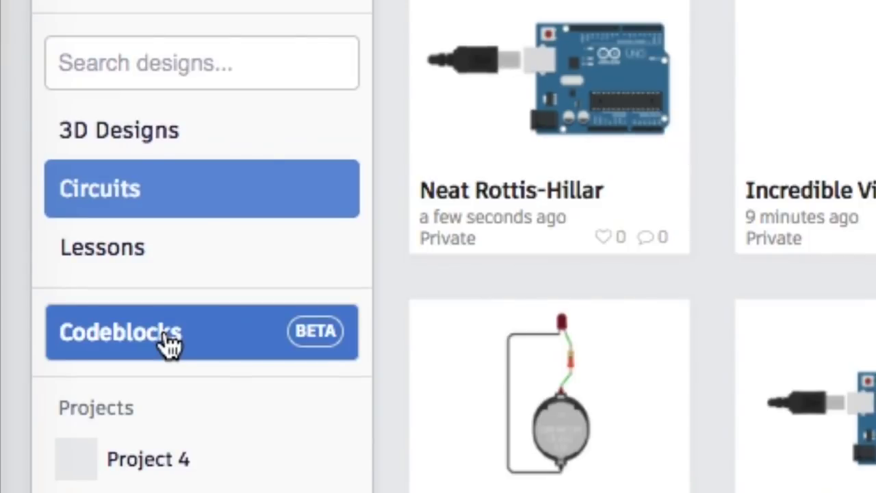
# Open a new Codeblocks design from the Table starter (width 55, height 45, depth 55, LegSize 6)
pyautogui.click(166, 336)
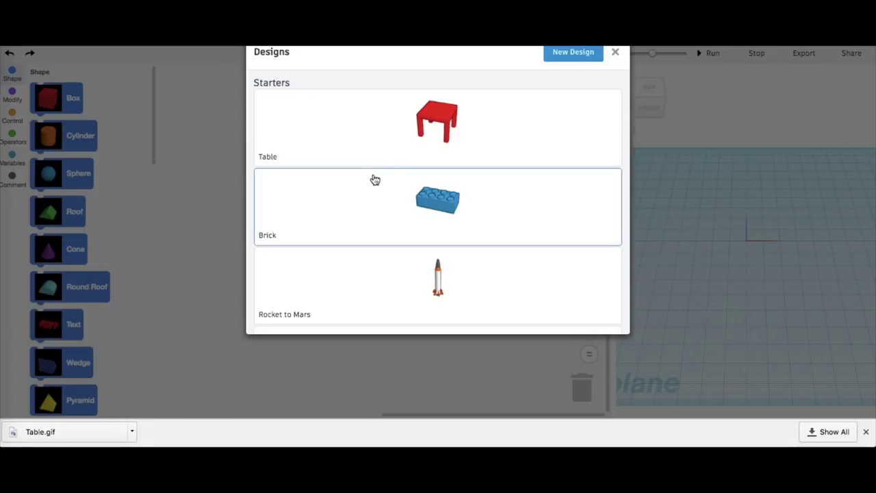
pyautogui.click(439, 123)
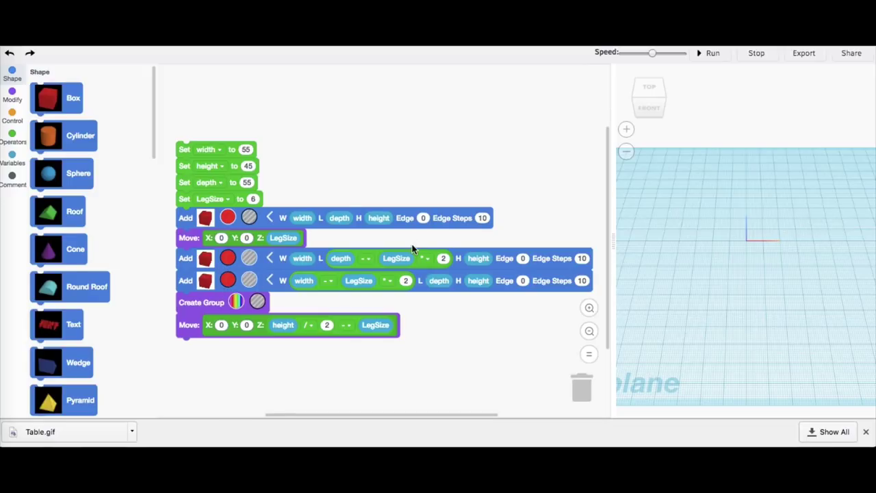
# Slow the run speed, run the program to build the red table, and add a comment block on top
pyautogui.moveTo(652, 58); pyautogui.dragTo(626, 61)
pyautogui.moveTo(687, 258); pyautogui.dragTo(714, 256)
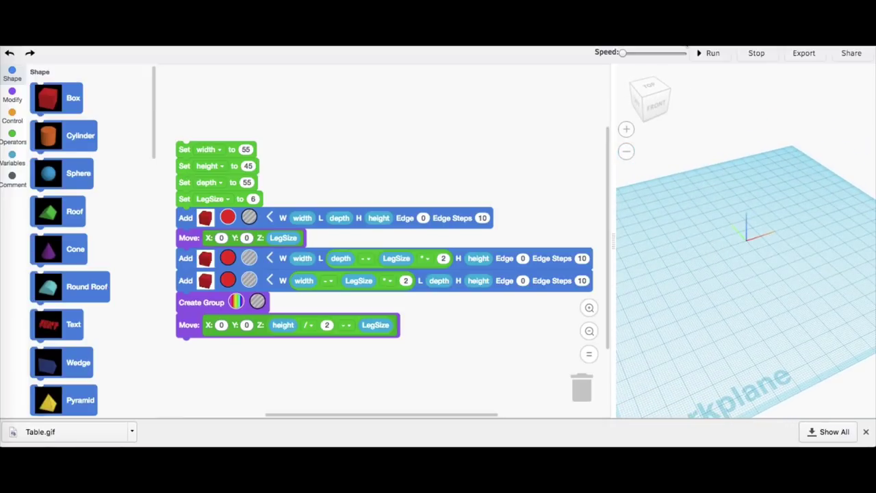
pyautogui.click(701, 55)
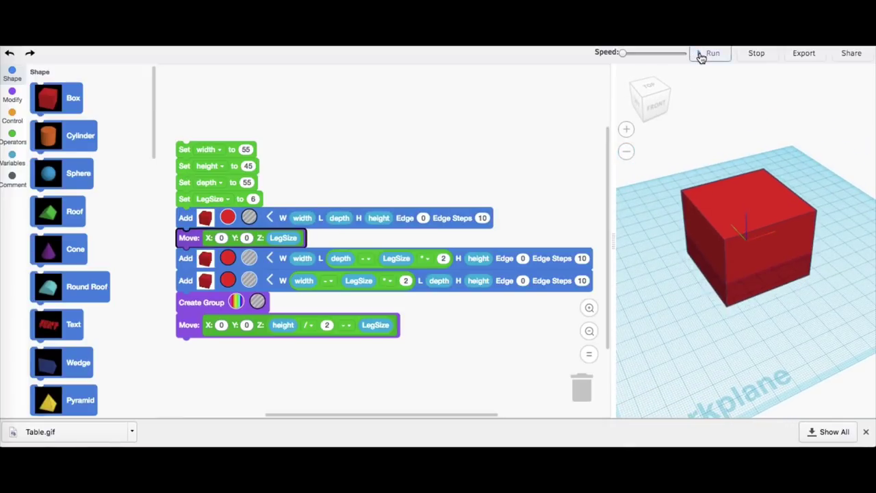
pyautogui.moveTo(689, 142); pyautogui.dragTo(726, 315)
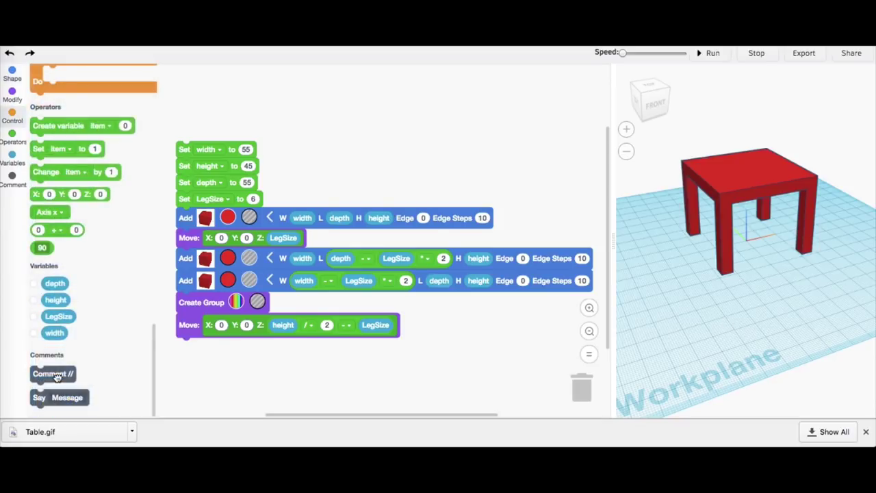
pyautogui.moveTo(49, 370); pyautogui.dragTo(204, 134)
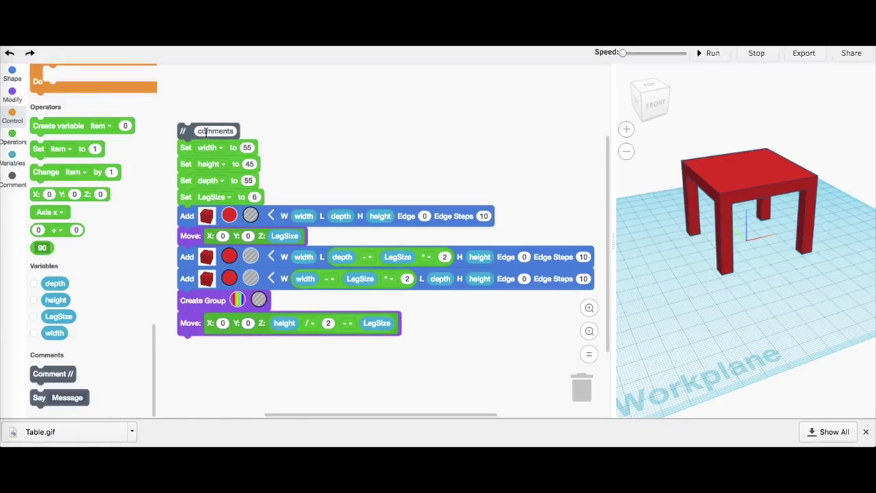
# Label the first comment block 'Create a Table'
pyautogui.click(205, 132)
pyautogui.write('Creat')
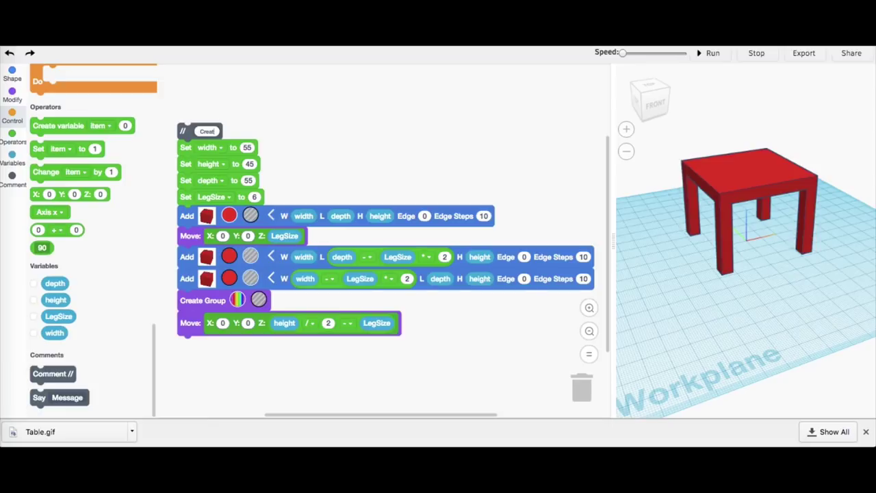
pyautogui.write('e')
pyautogui.write(' a Table')
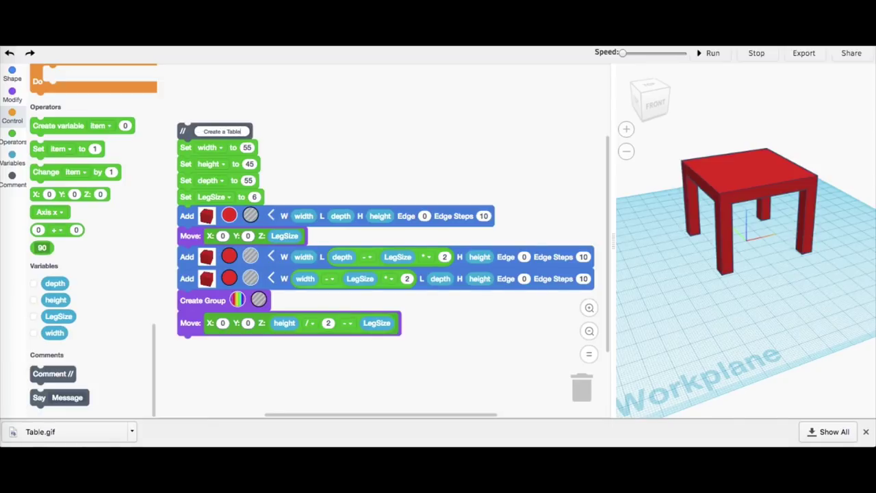
pyautogui.press('Return')
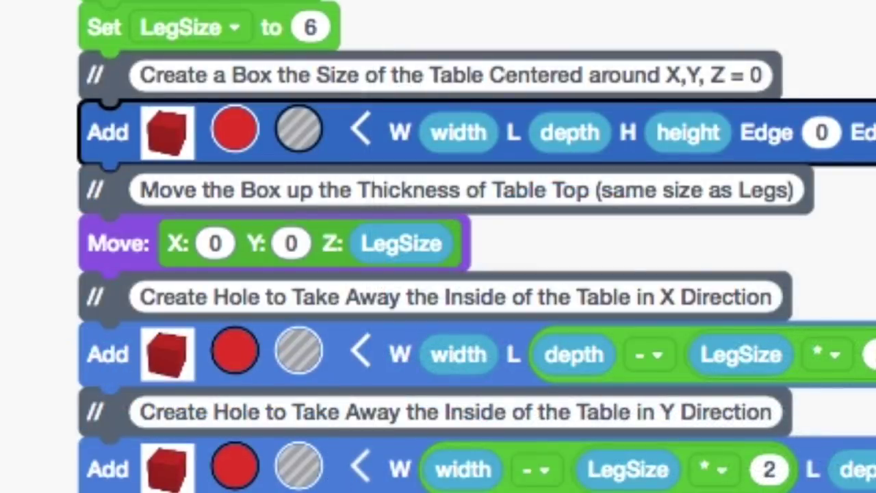
# Select a block in the table program to continue adding comments
pyautogui.click(117, 242)
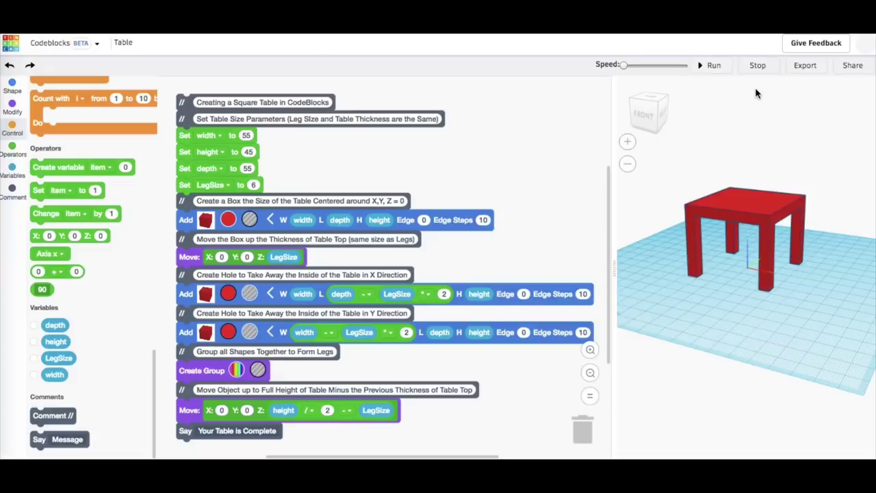
# Rerun the commented program and bring up the Export options (STL, OBJ, Part)
pyautogui.click(712, 65)
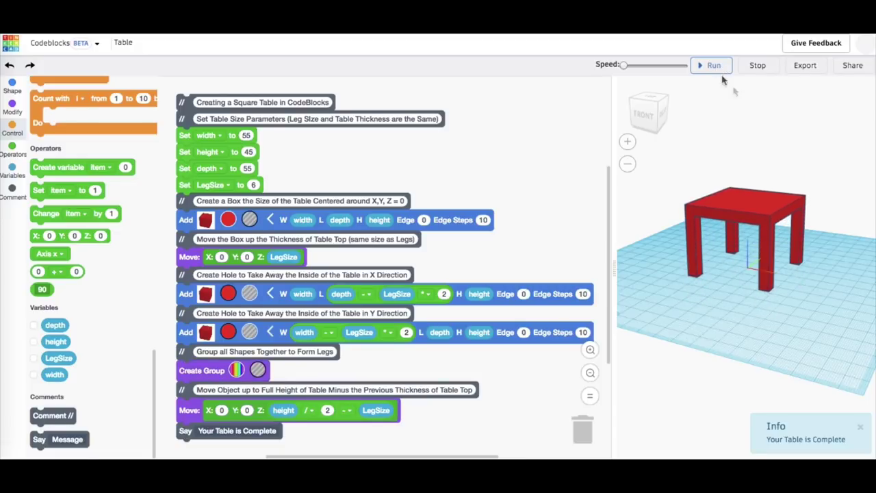
pyautogui.click(805, 65)
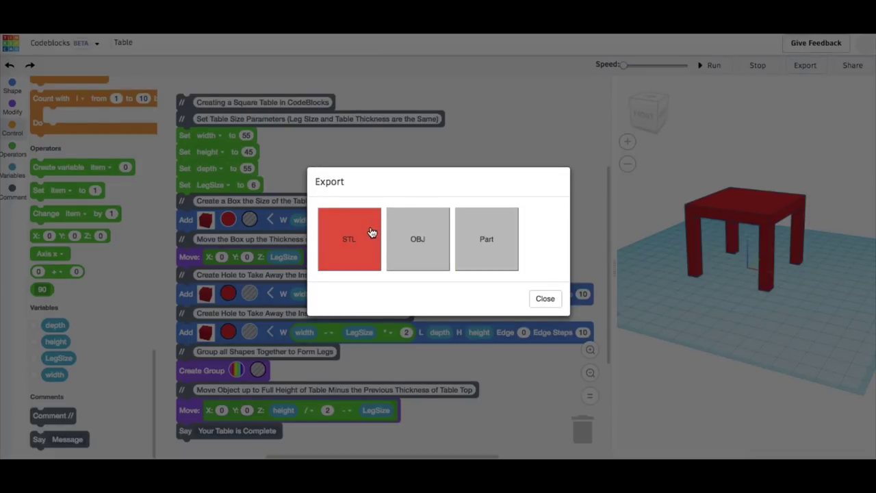
# Save the Codeblocks table as a part named 'Table'
pyautogui.click(486, 245)
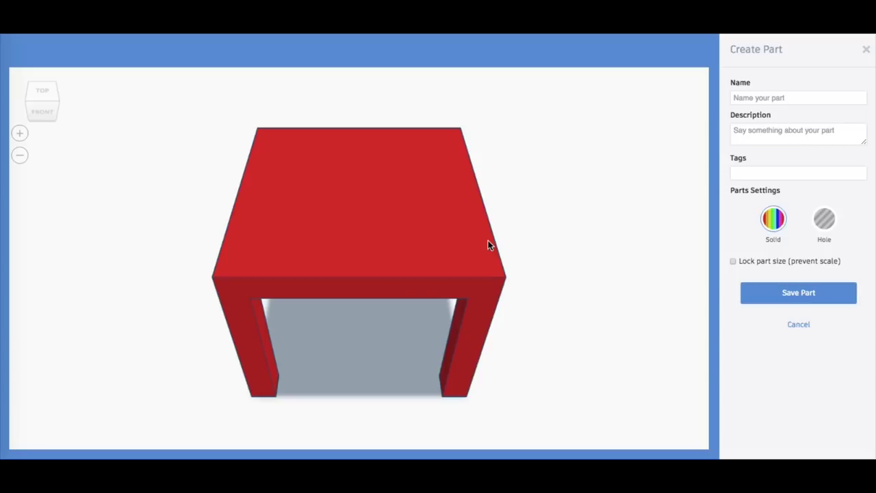
pyautogui.click(790, 98)
pyautogui.write('Table')
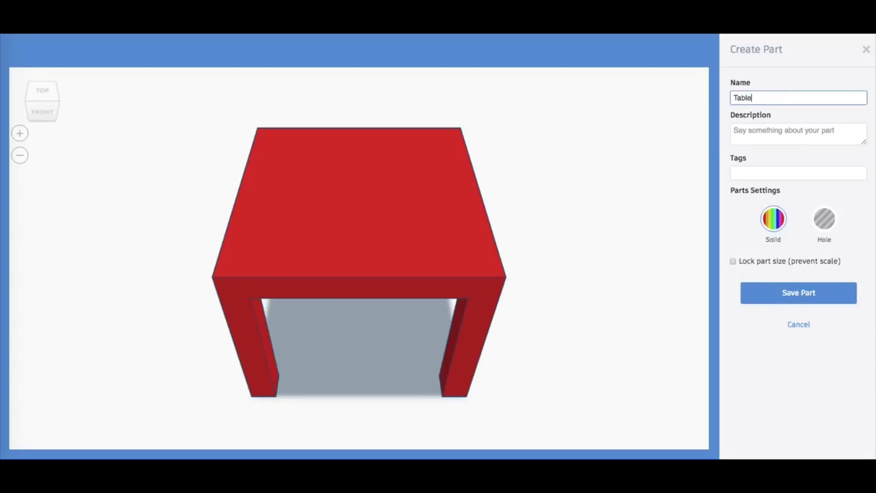
pyautogui.click(798, 295)
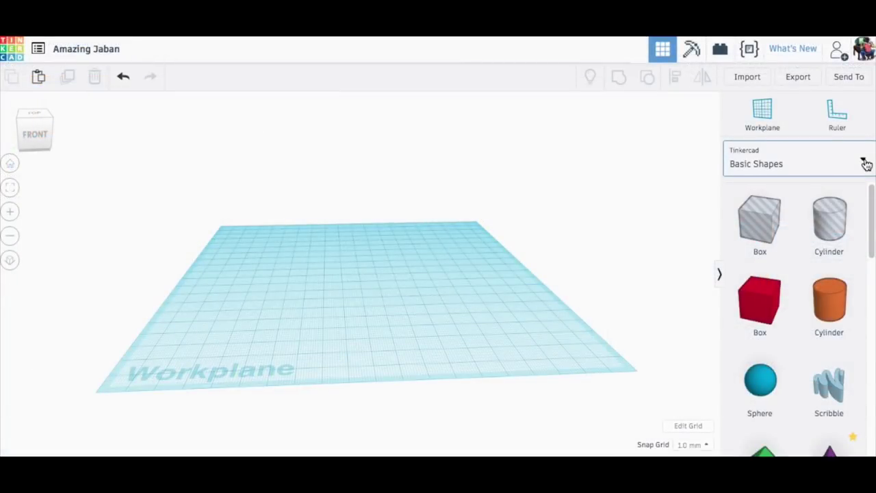
# Drop the Table part from Part Collection onto a workplane, then export the commented table as STL
pyautogui.click(865, 163)
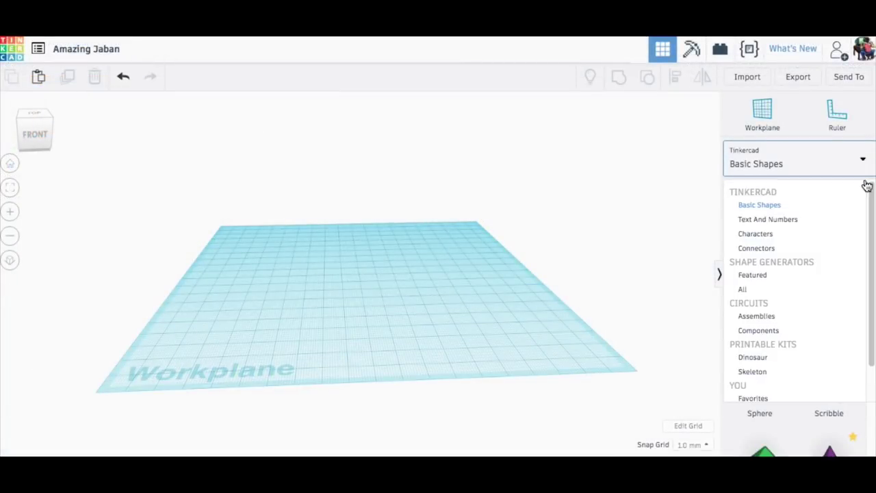
pyautogui.moveTo(871, 198); pyautogui.dragTo(872, 263)
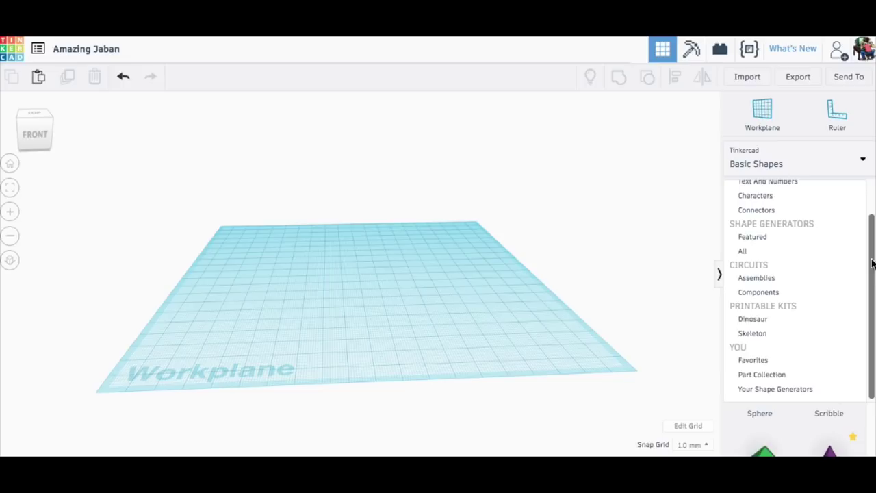
pyautogui.click(765, 375)
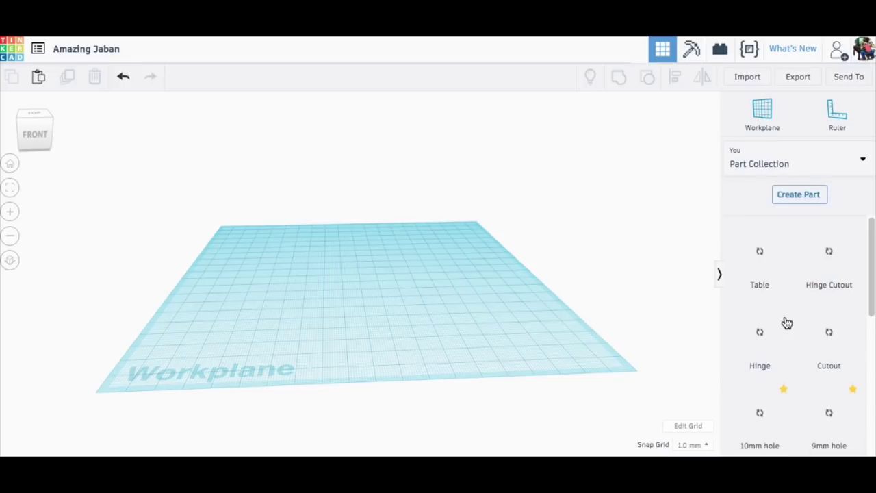
pyautogui.click(765, 249)
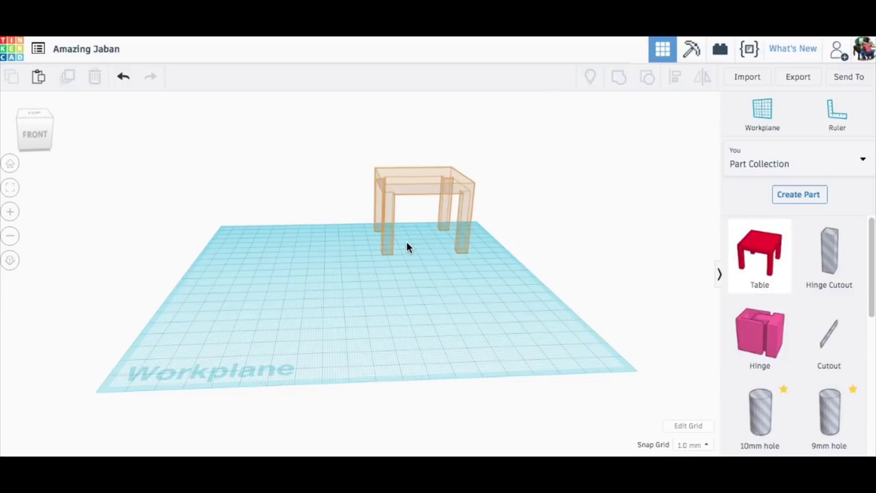
pyautogui.click(363, 286)
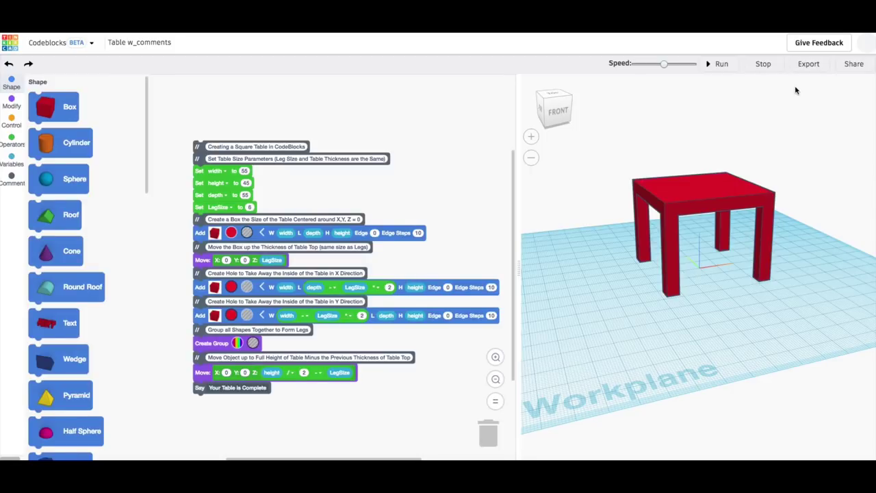
pyautogui.click(808, 65)
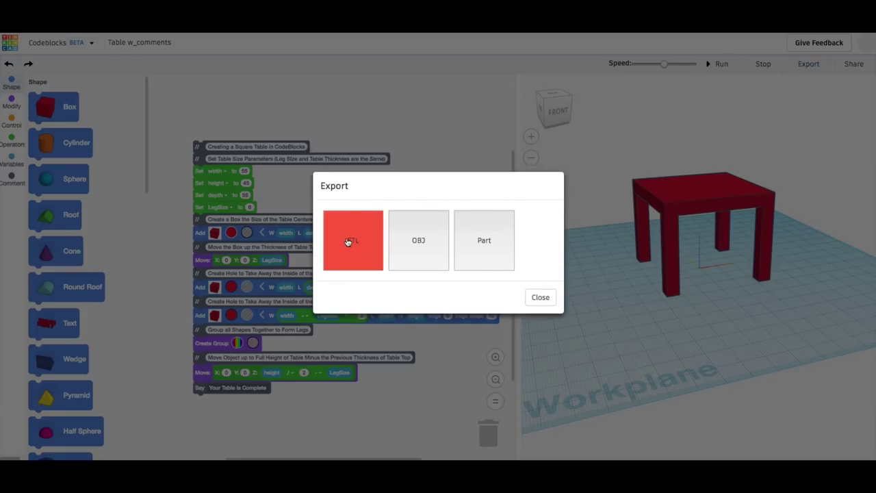
pyautogui.click(351, 241)
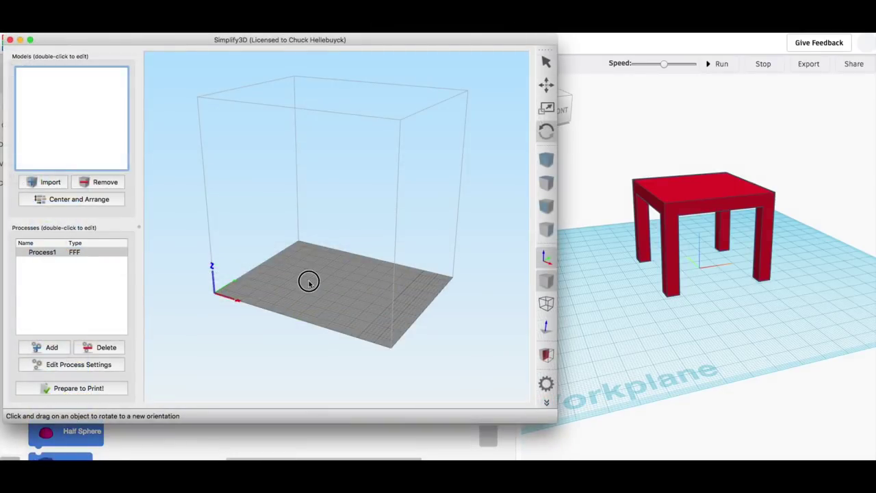
# Drop Table w_comments.stl onto the Simplify3D build plate and orbit around the loaded model
pyautogui.moveTo(310, 281); pyautogui.dragTo(284, 320)
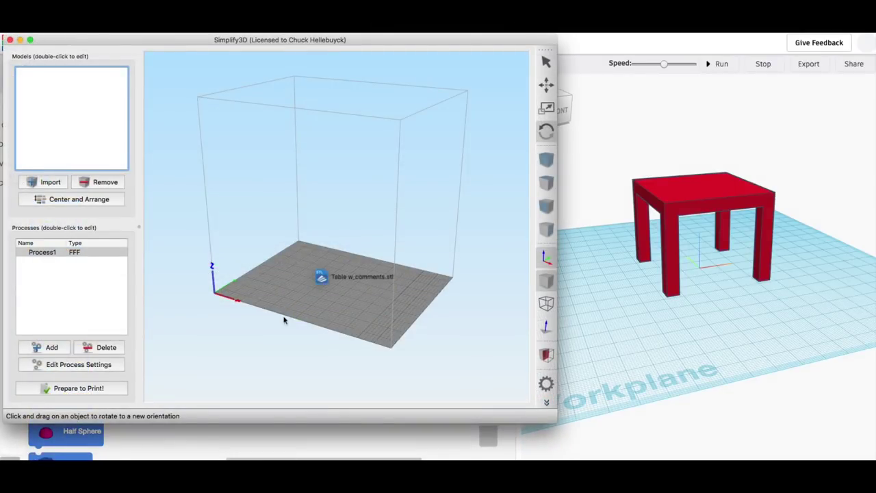
pyautogui.moveTo(250, 363); pyautogui.dragTo(250, 362)
pyautogui.moveTo(266, 309); pyautogui.dragTo(271, 290)
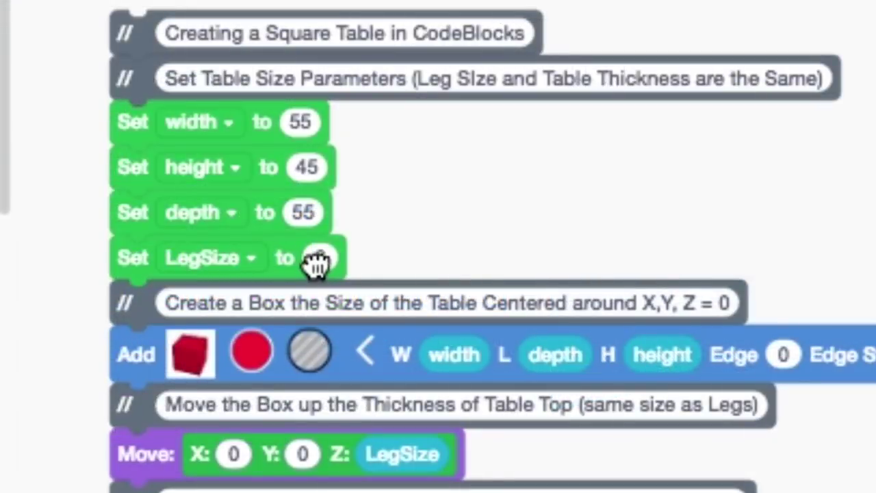
# Set LegSize to 10, re-run the program, and orbit to inspect the thicker-legged table
pyautogui.click(316, 260)
pyautogui.write('10')
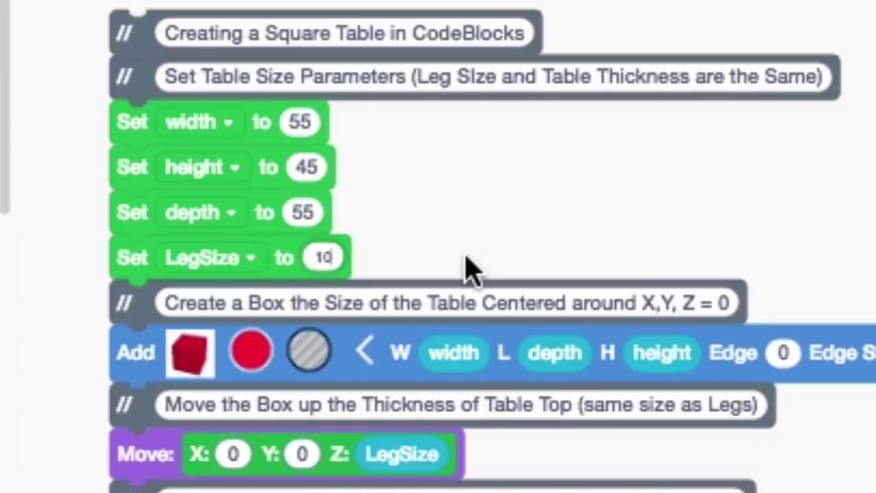
pyautogui.press('Return')
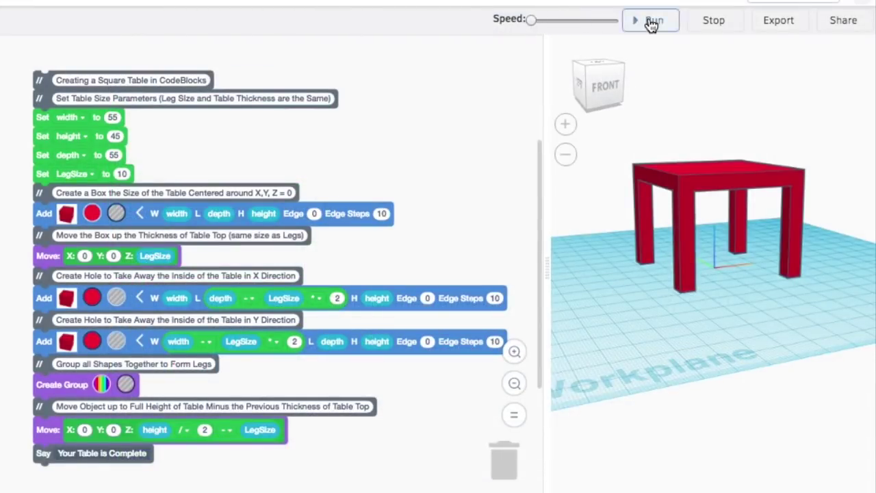
pyautogui.click(650, 21)
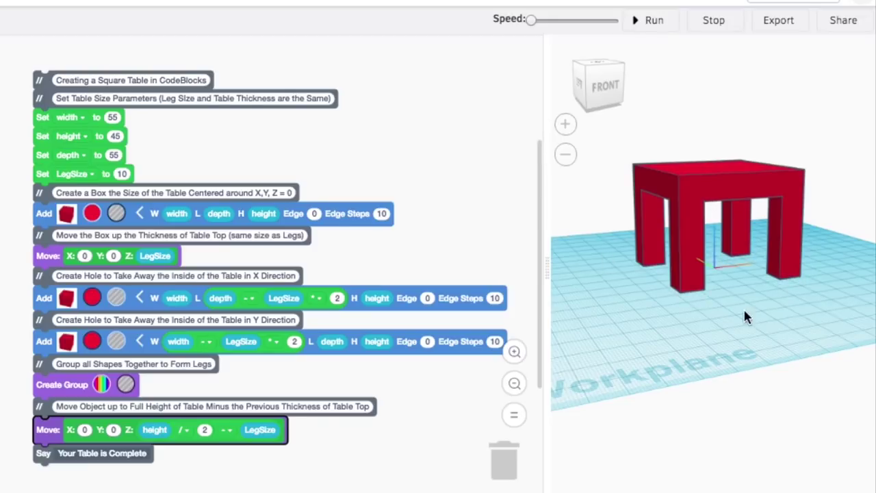
pyautogui.moveTo(746, 317); pyautogui.dragTo(642, 306)
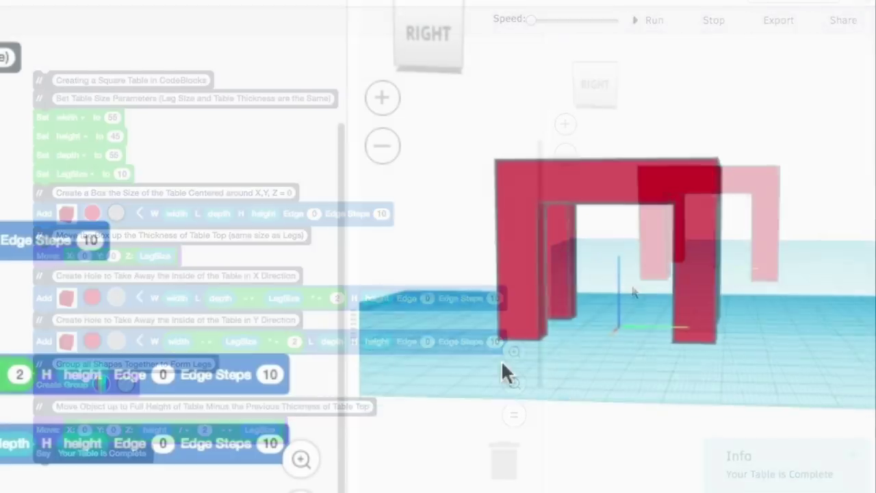
pyautogui.moveTo(502, 363); pyautogui.dragTo(717, 373)
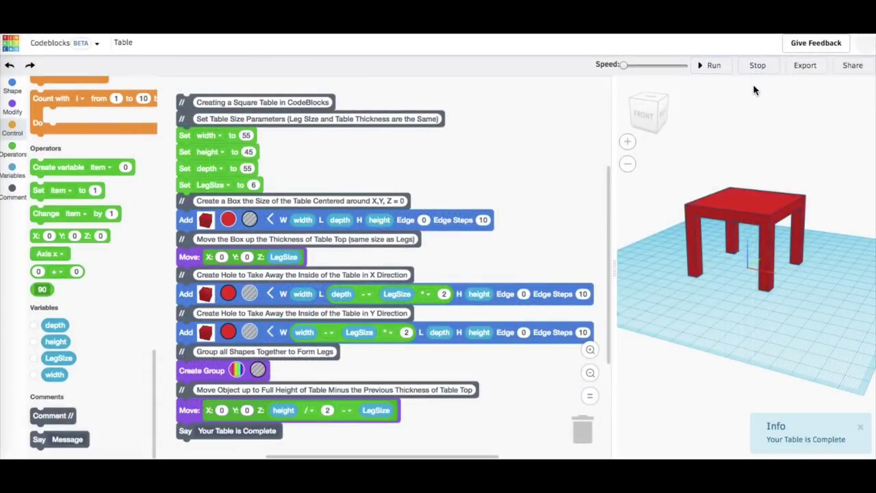
pyautogui.click(719, 72)
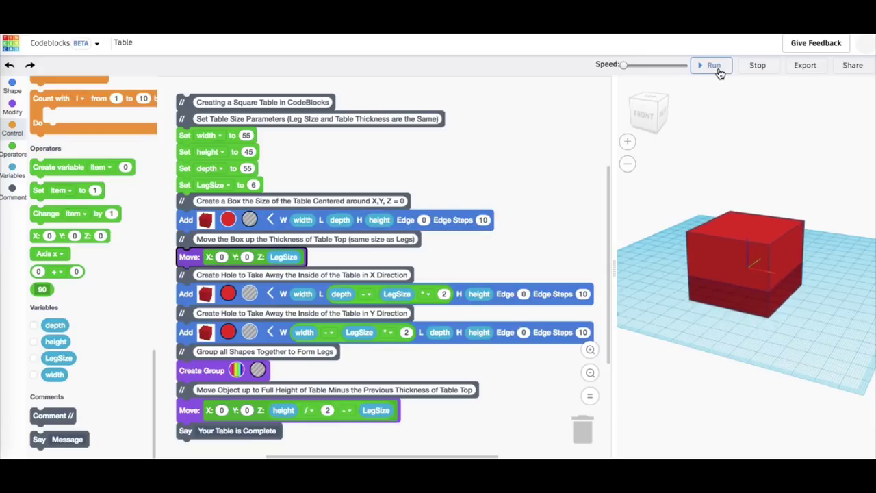